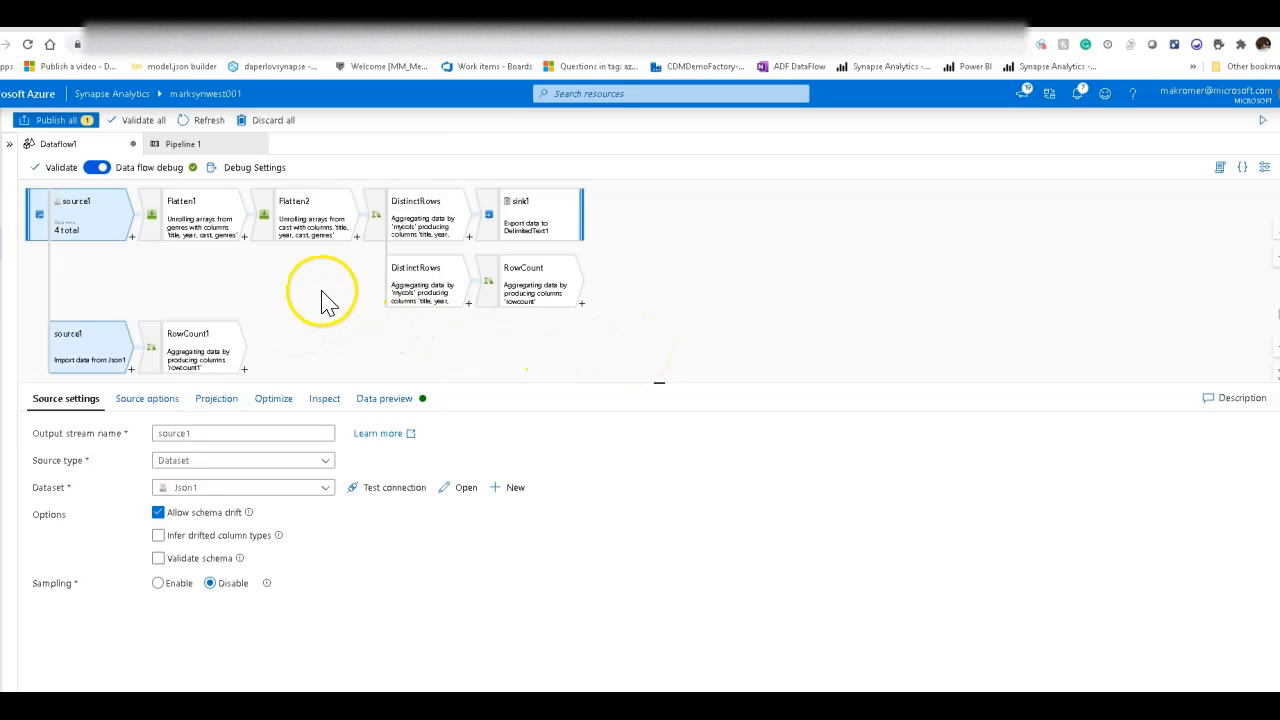
- Load the data preview for the source1 transformation in Dataflow1
click(386, 401)
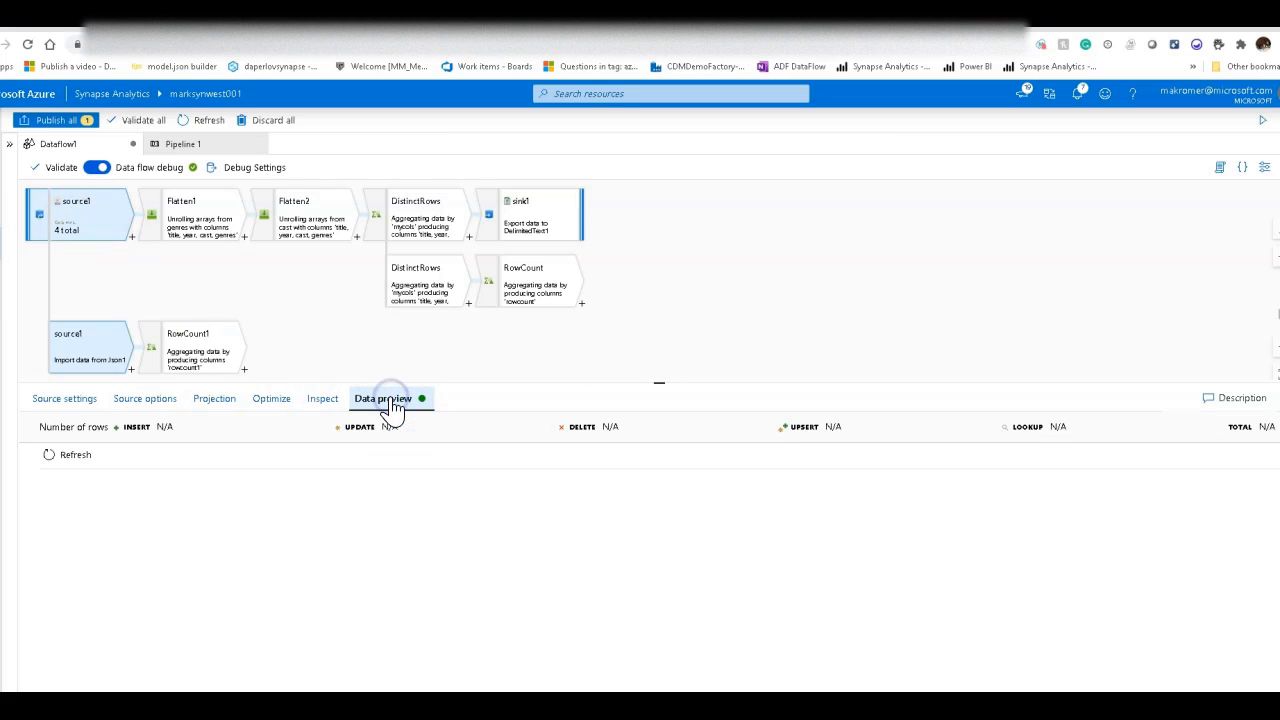
click(84, 462)
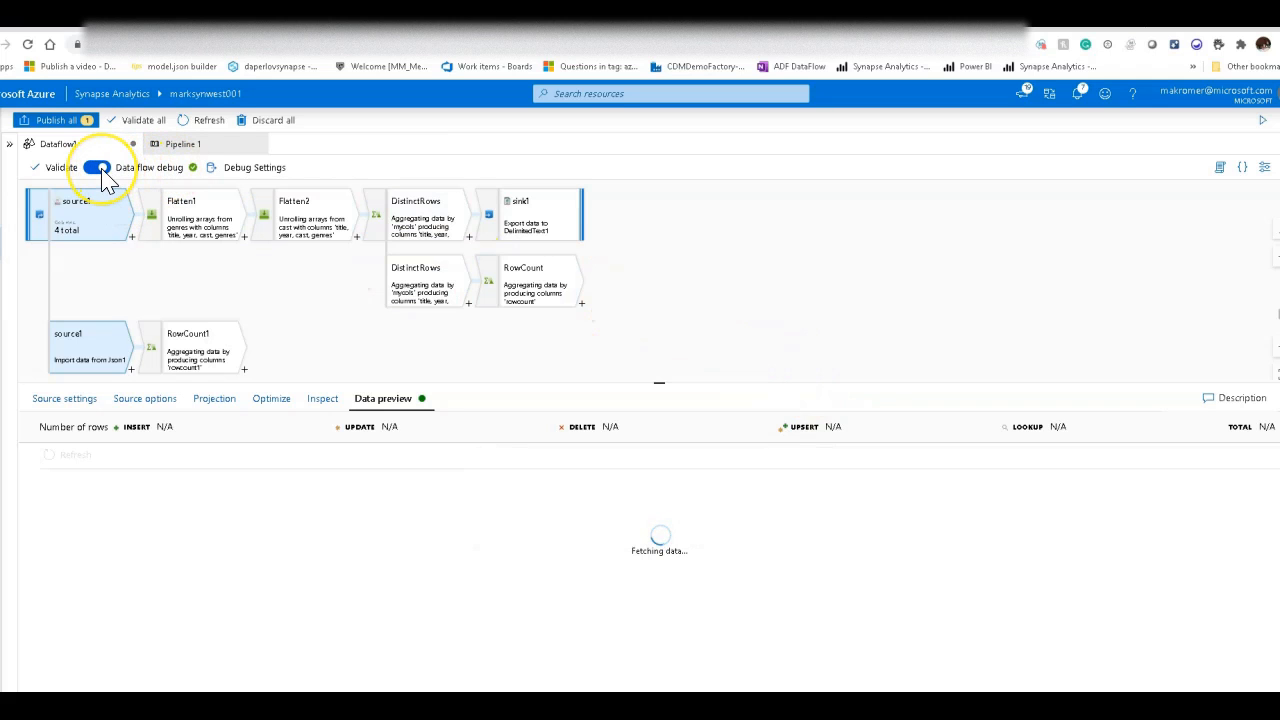
- Set the row limit for source1 in the data flow debug settings to 10000, keeping the source dataset option
click(247, 168)
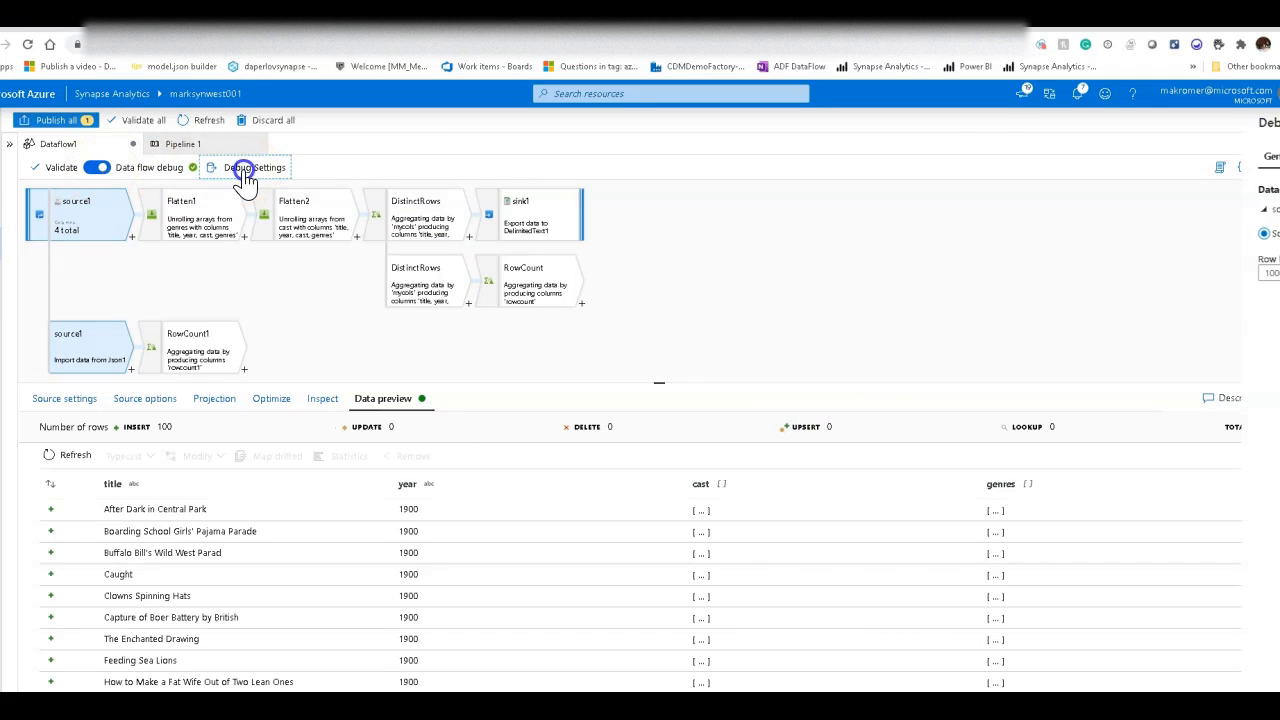
click(928, 272)
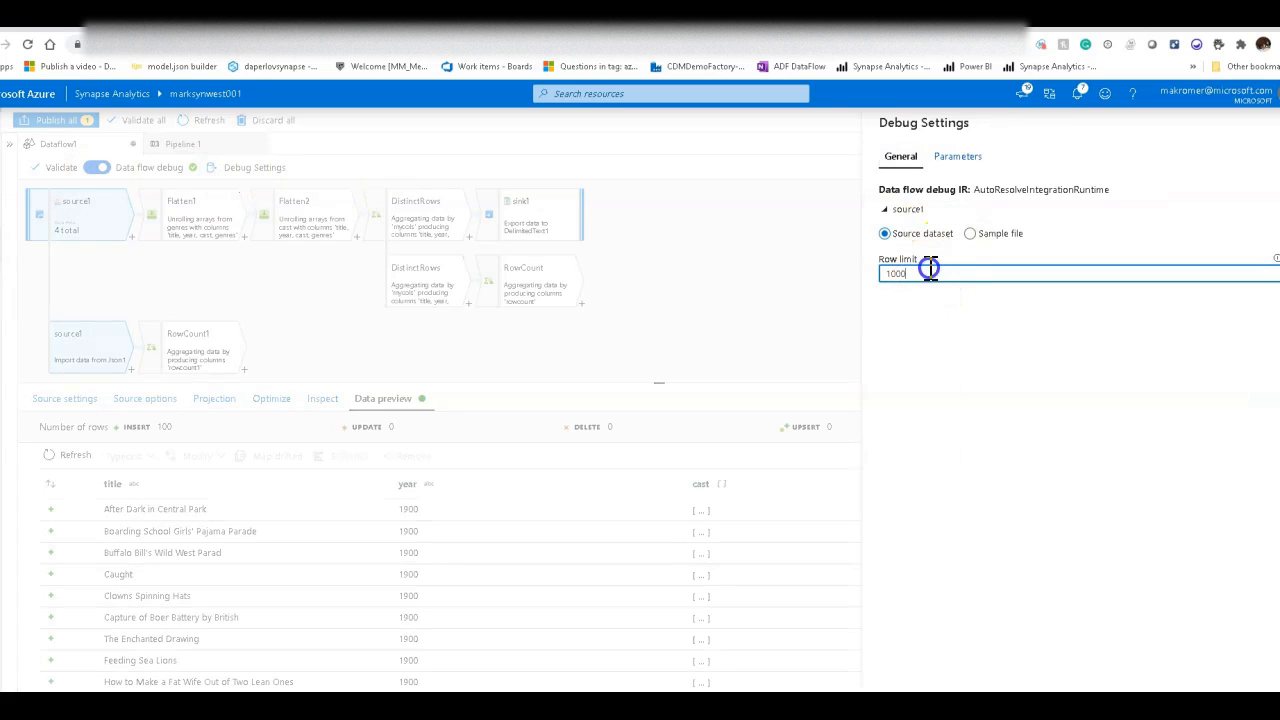
text(0)
click(990, 590)
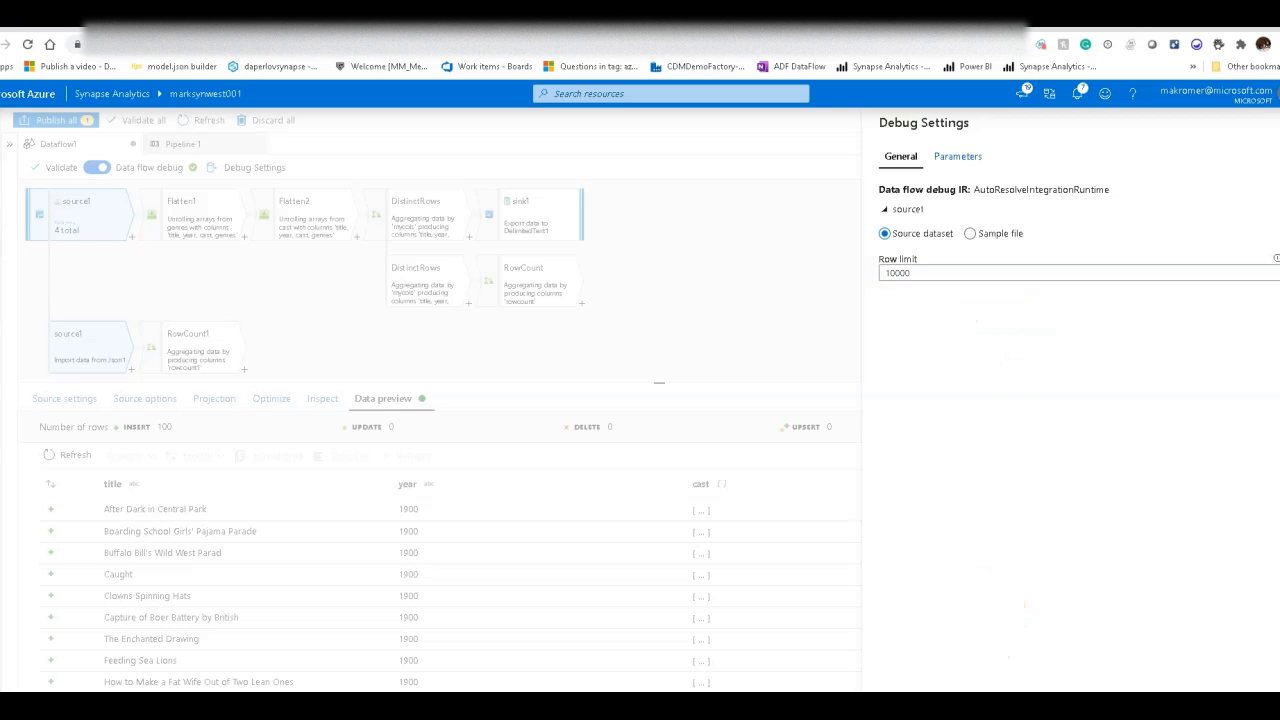
click(646, 420)
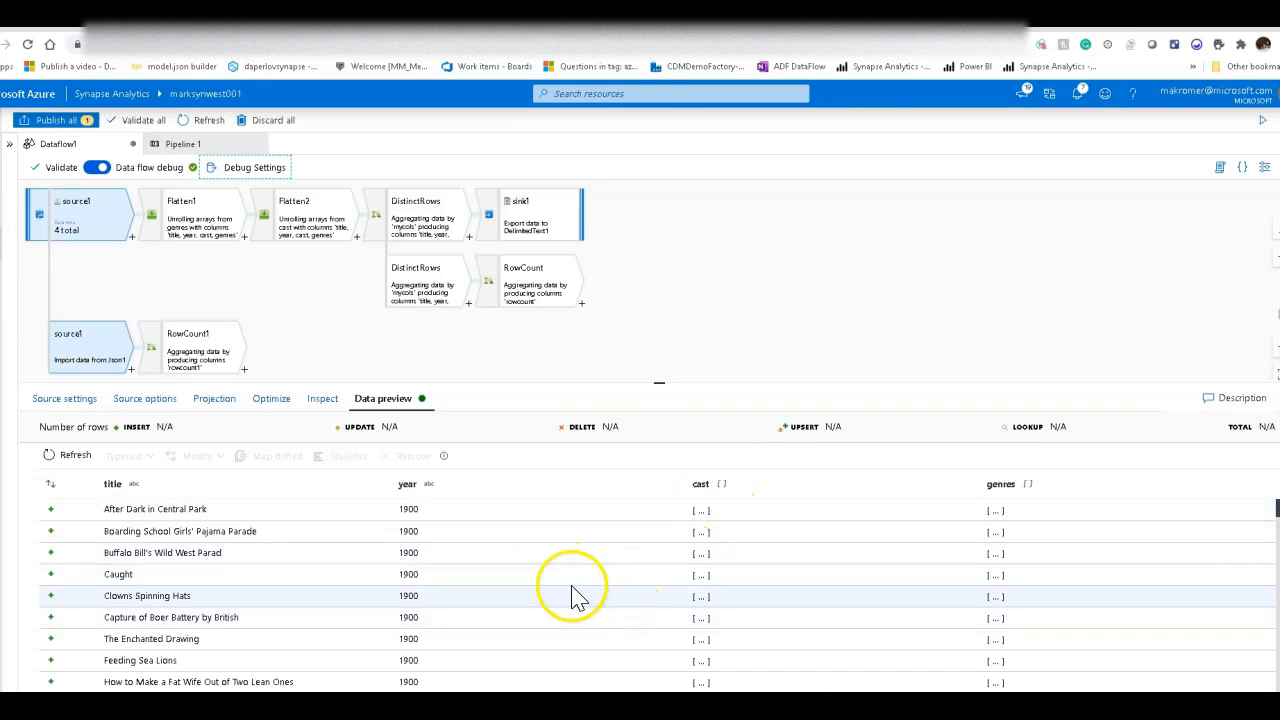
- Look through the previewed source1 rows, including the cast column
scroll(920, 578, down, 10)
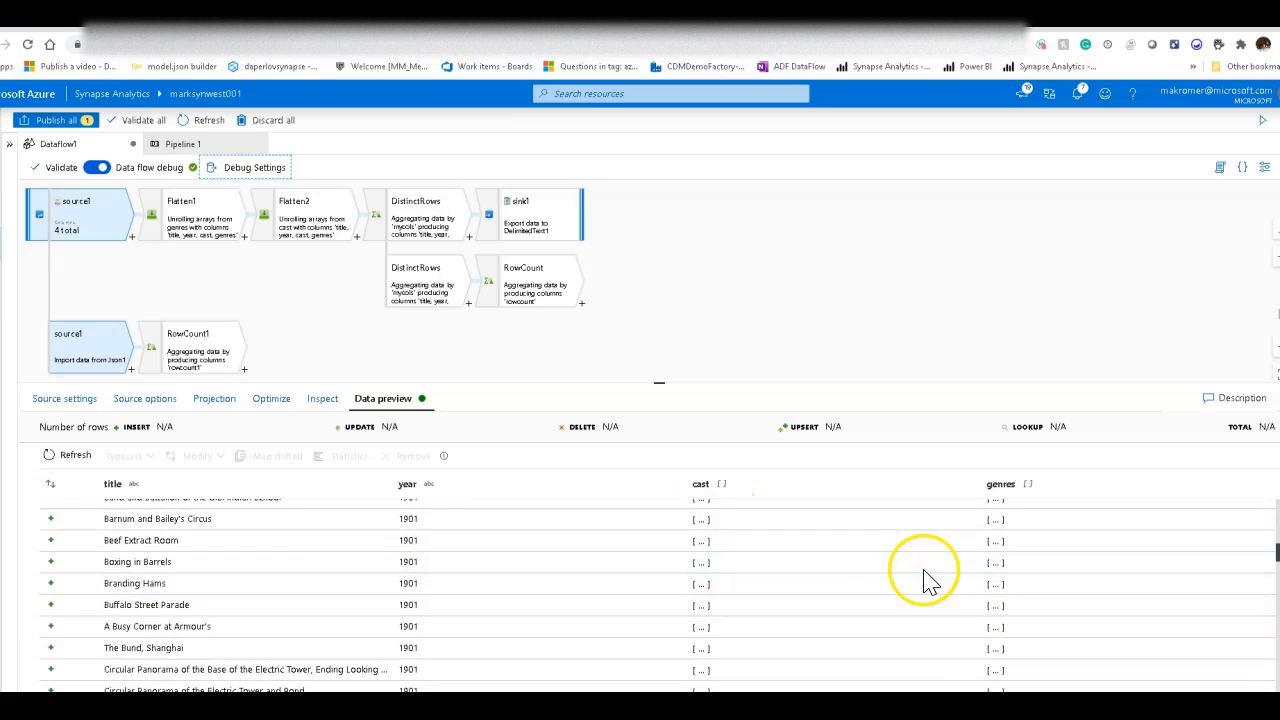
scroll(822, 608, down, 5)
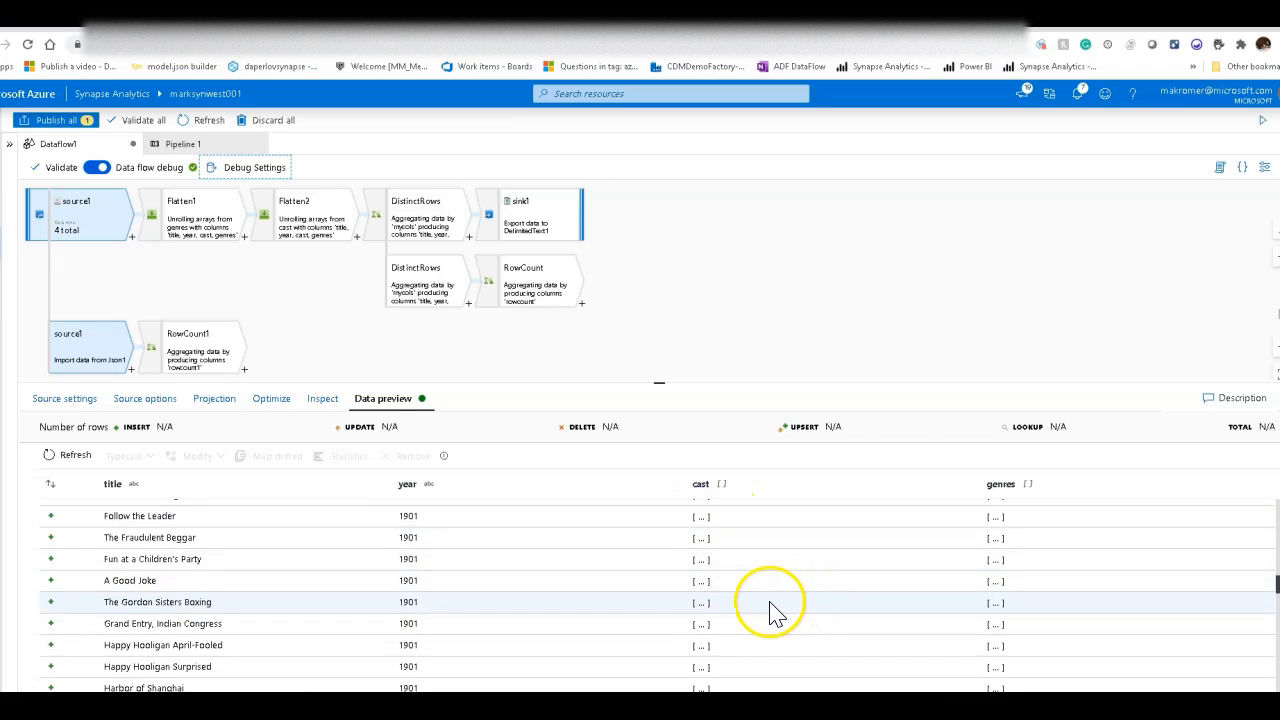
scroll(721, 638, down, 4)
click(721, 640)
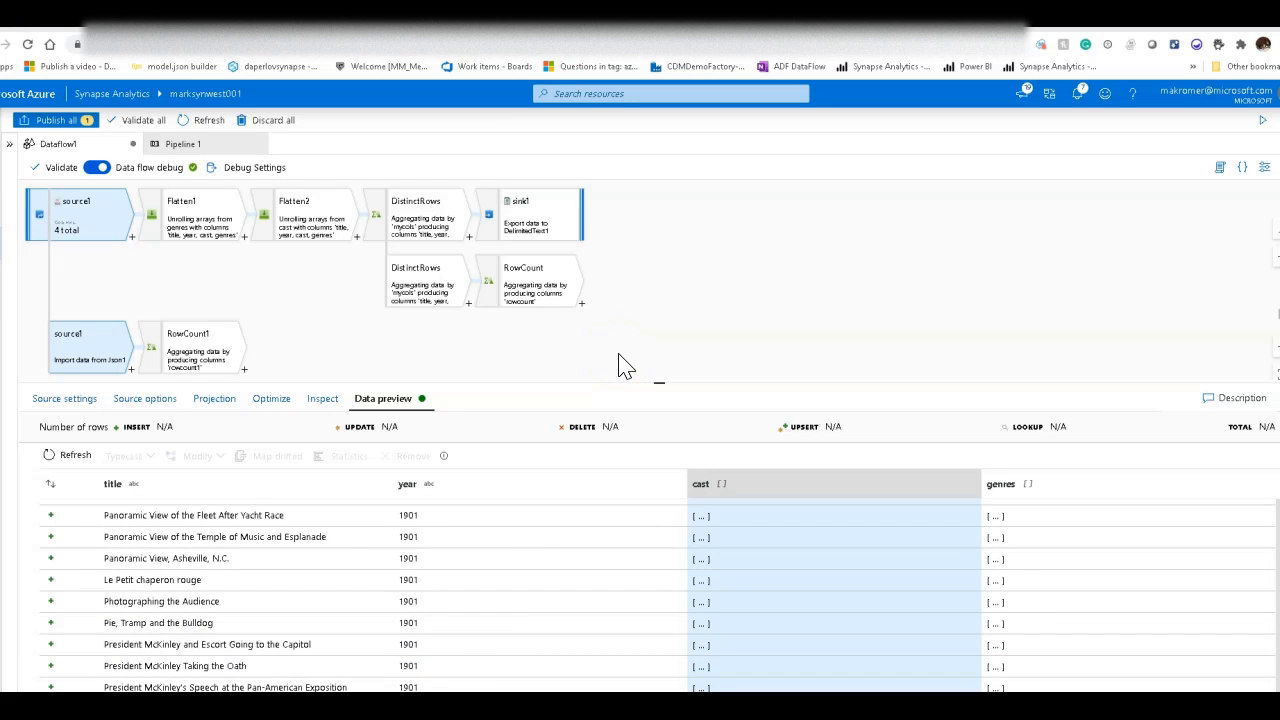
- Load the data preview for sink1 and review the source1 row limit in the debug settings
click(524, 238)
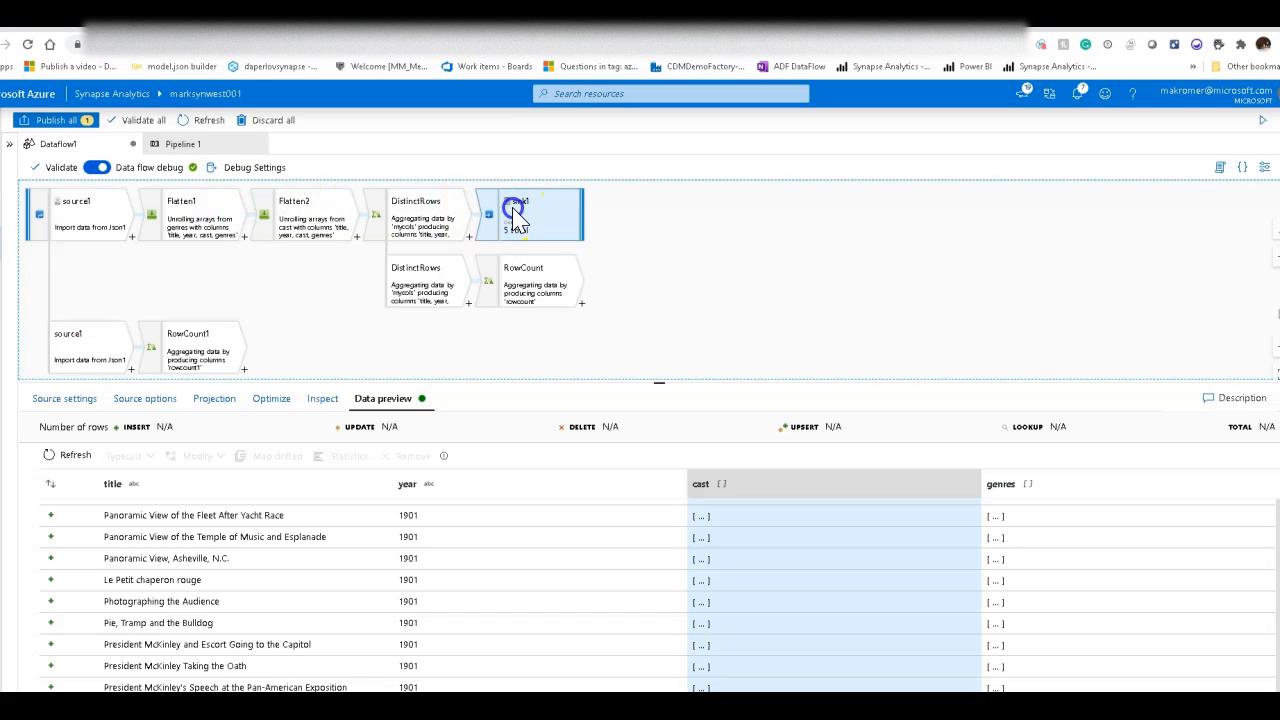
click(298, 400)
click(78, 458)
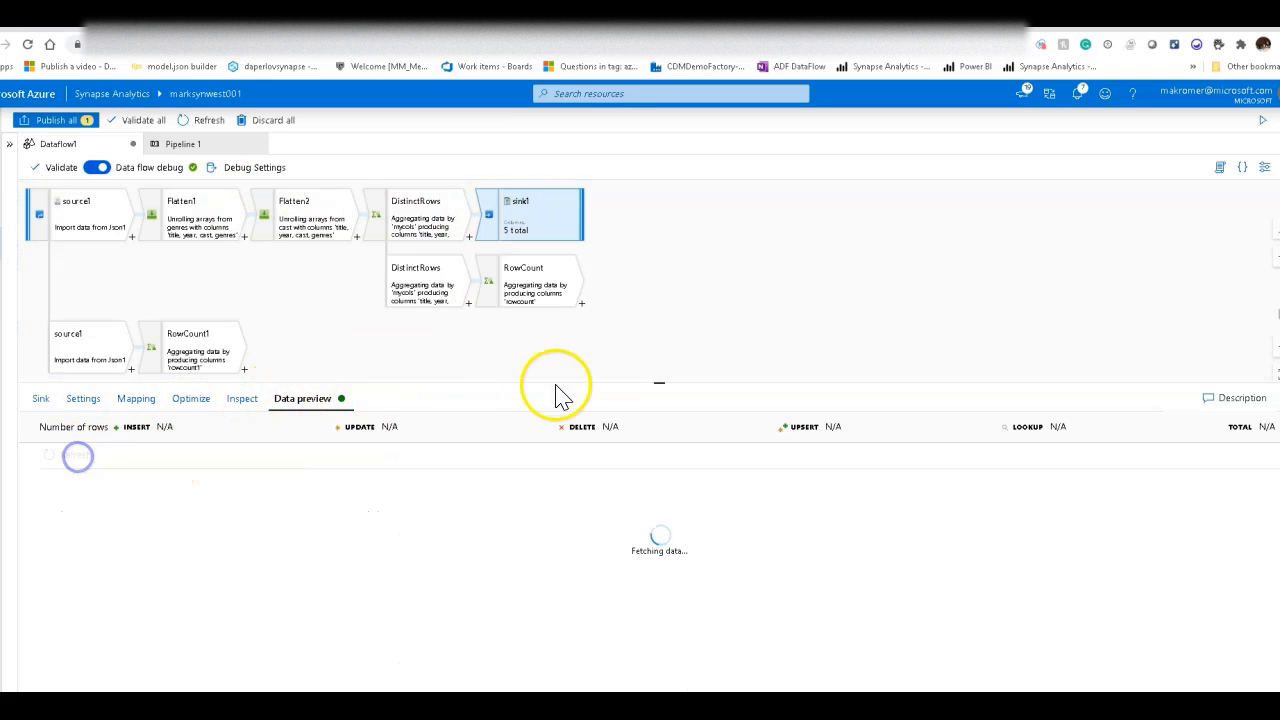
click(238, 174)
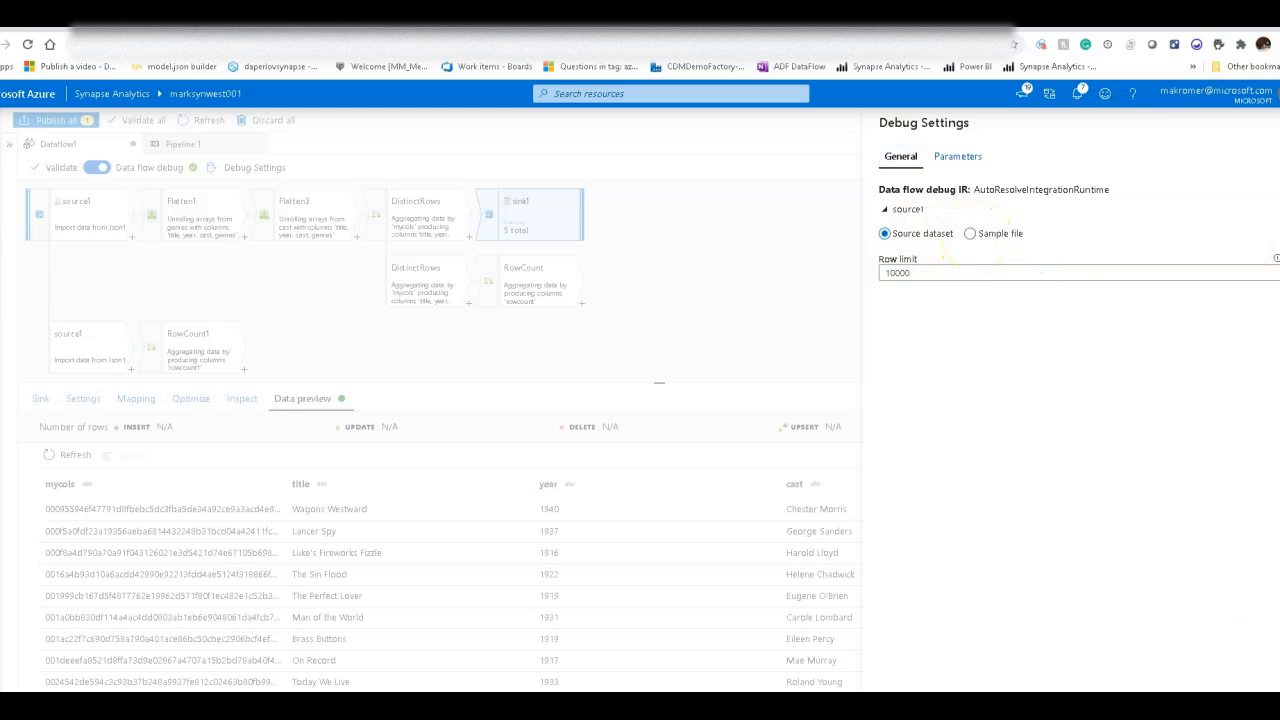
click(845, 570)
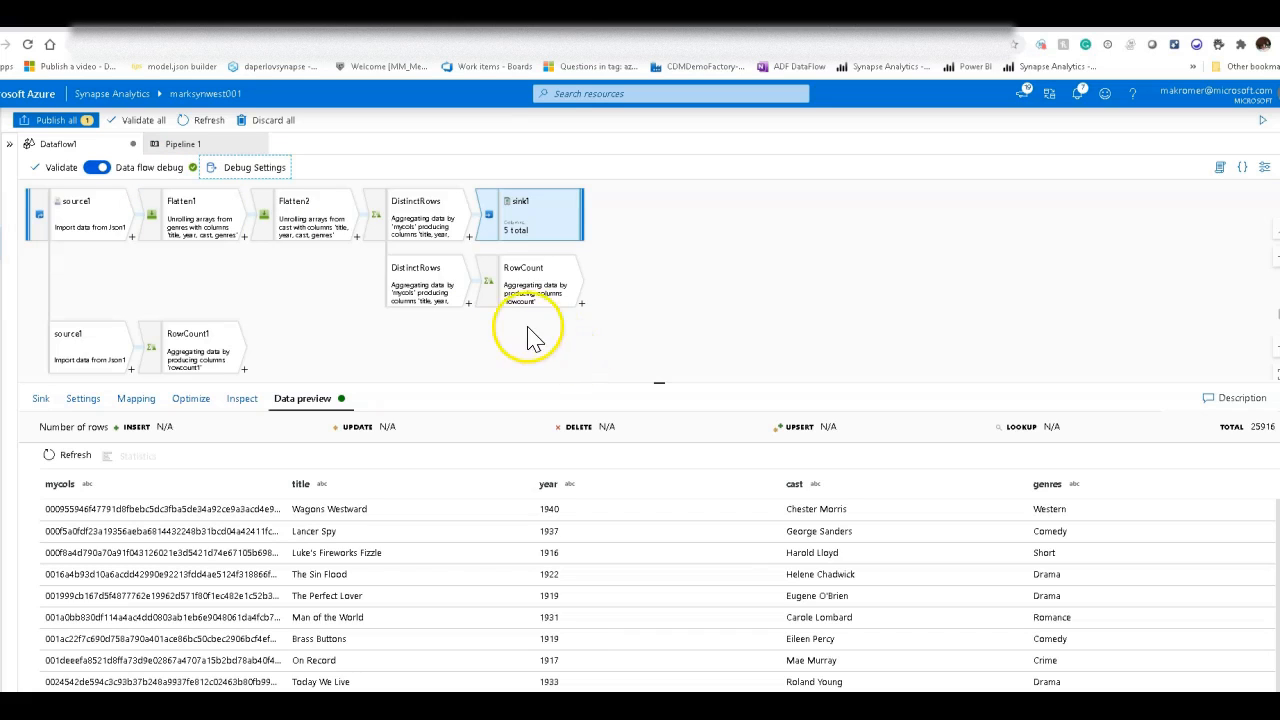
- Open Pipeline 1 and review the Move & transform activities and the Azure integration runtime choices for the Dataflow1 activity
click(196, 153)
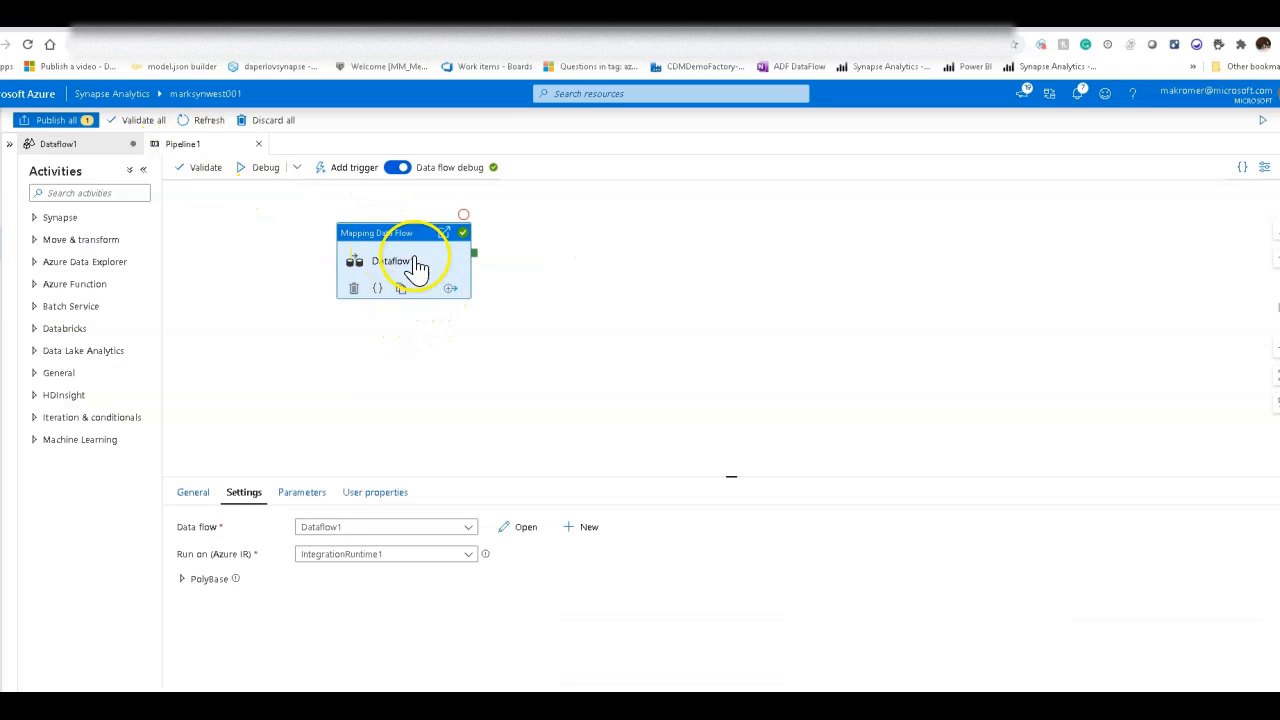
click(36, 240)
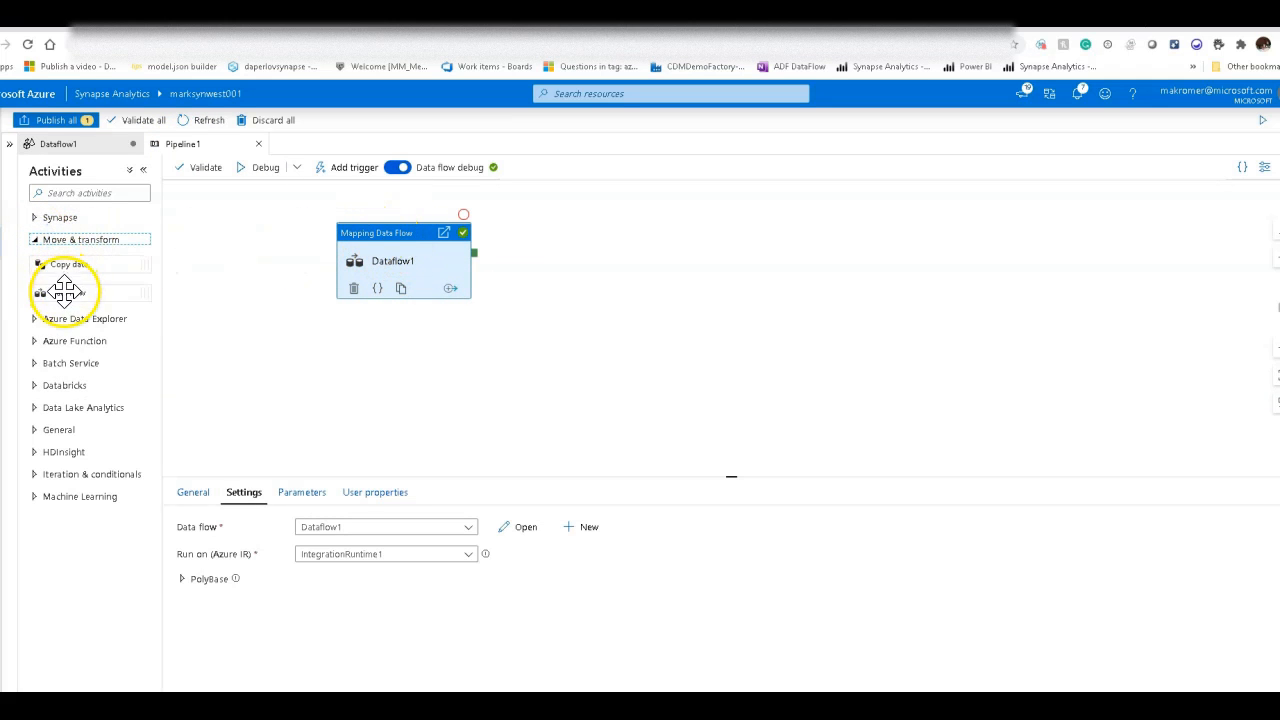
click(421, 239)
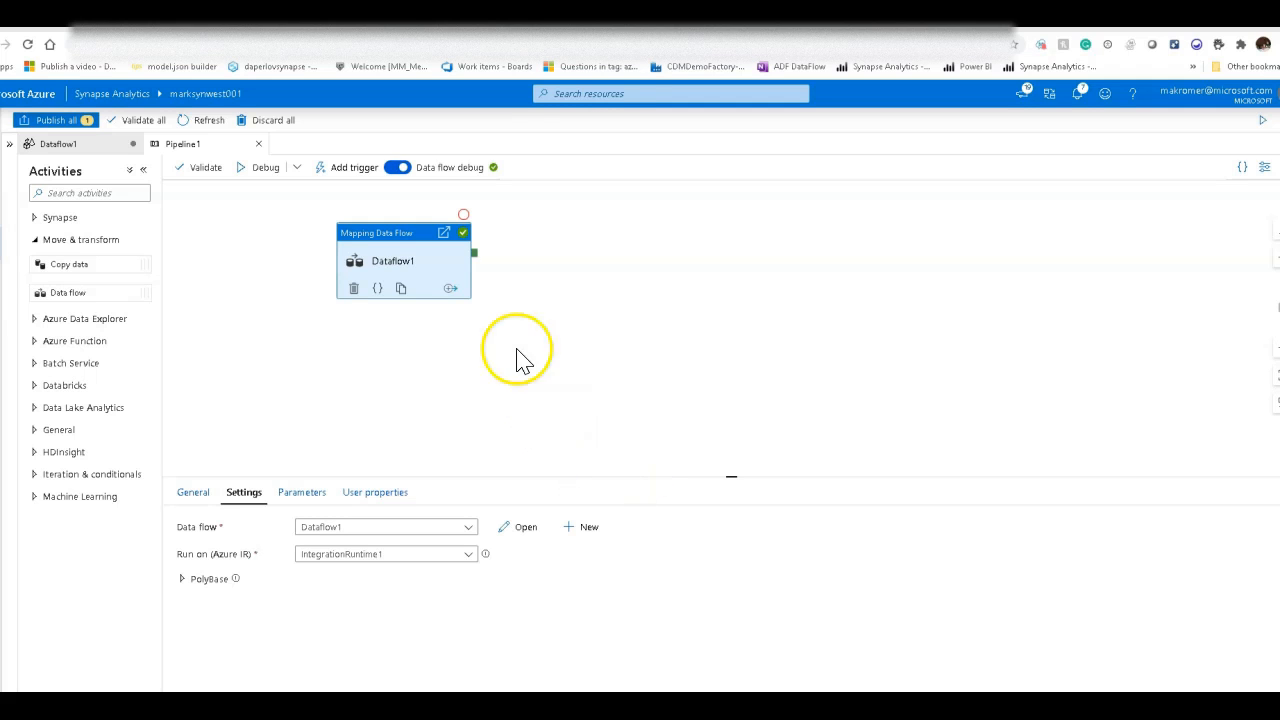
click(447, 556)
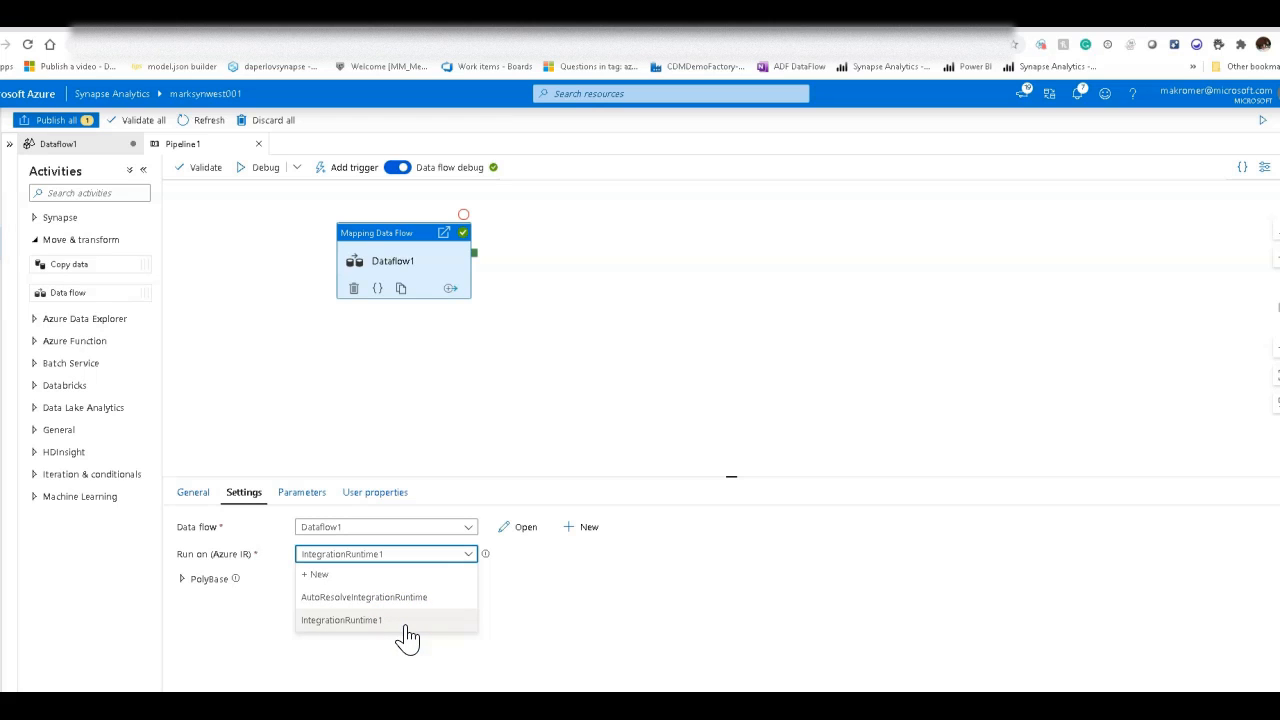
click(611, 629)
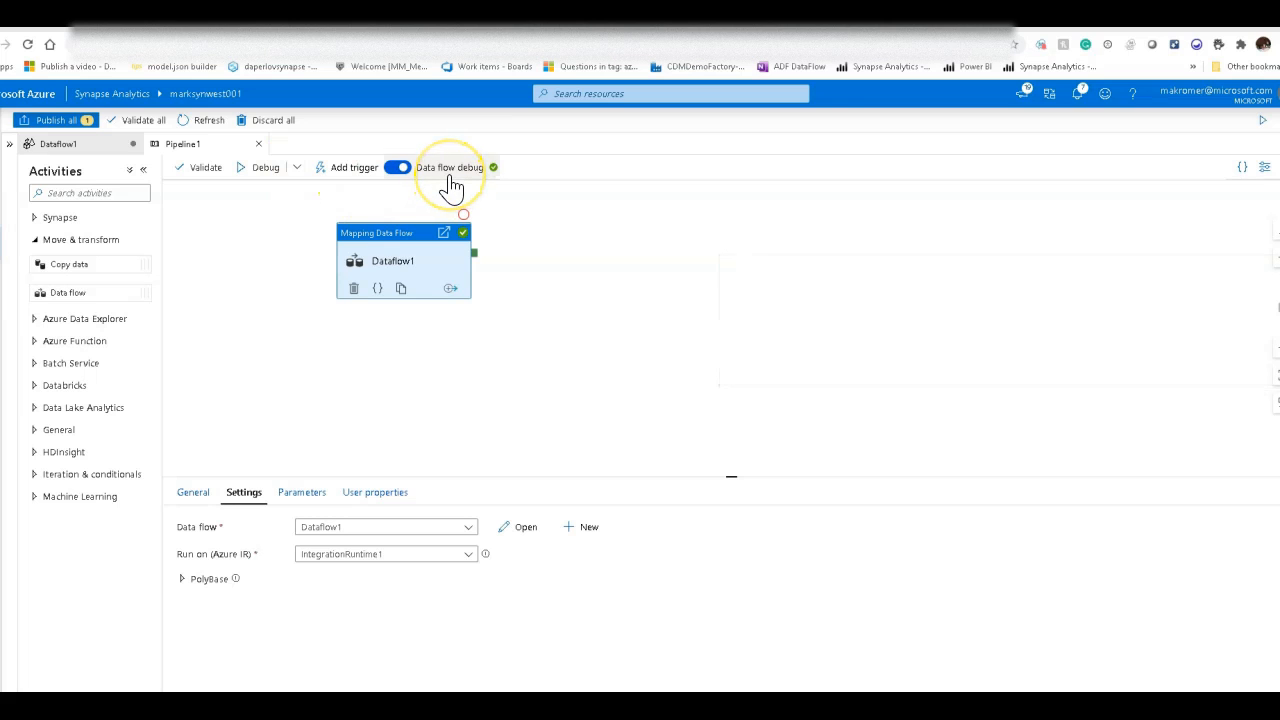
- Debug Pipeline 1 using the data flow debug session, enlarge the output area and refresh the run status
click(295, 172)
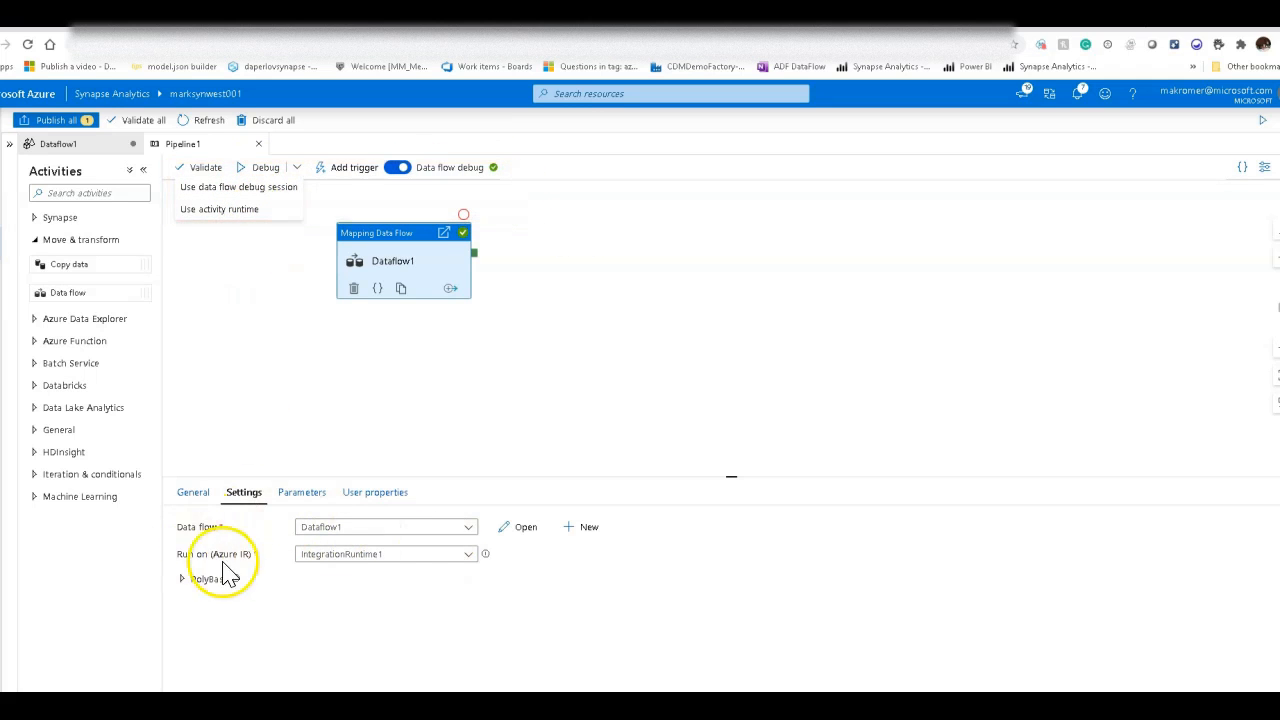
click(236, 189)
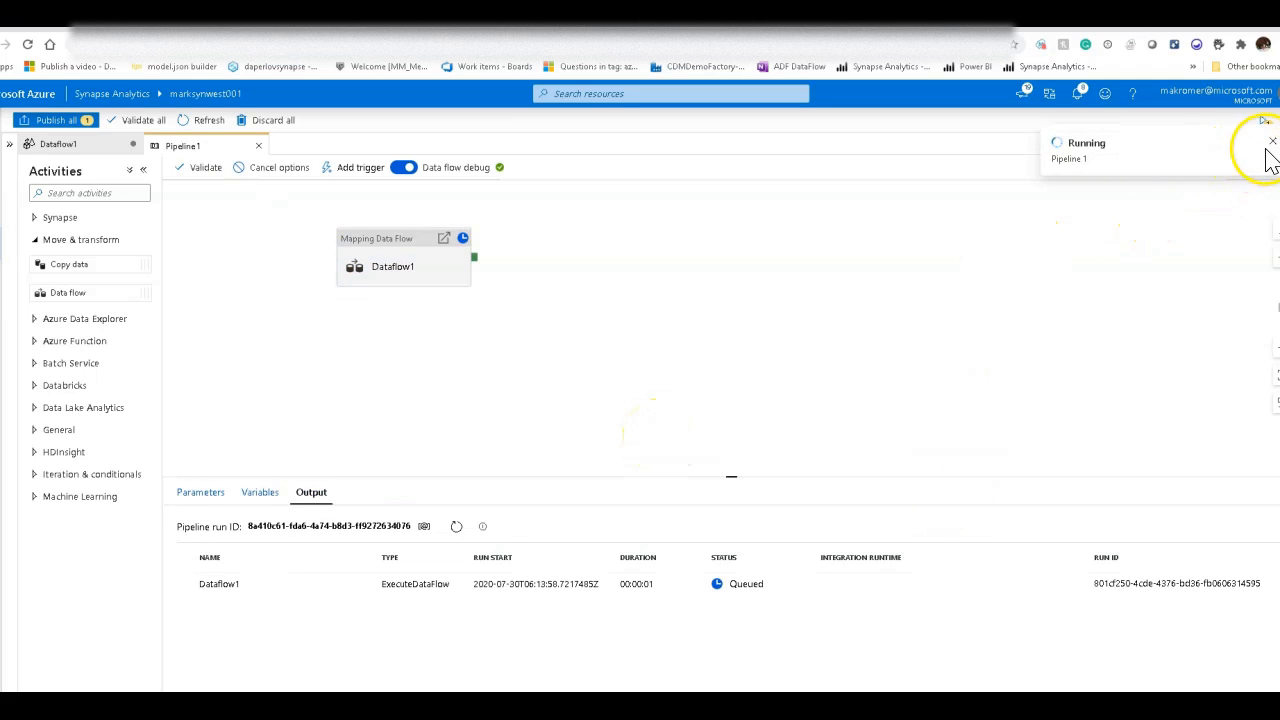
click(1272, 142)
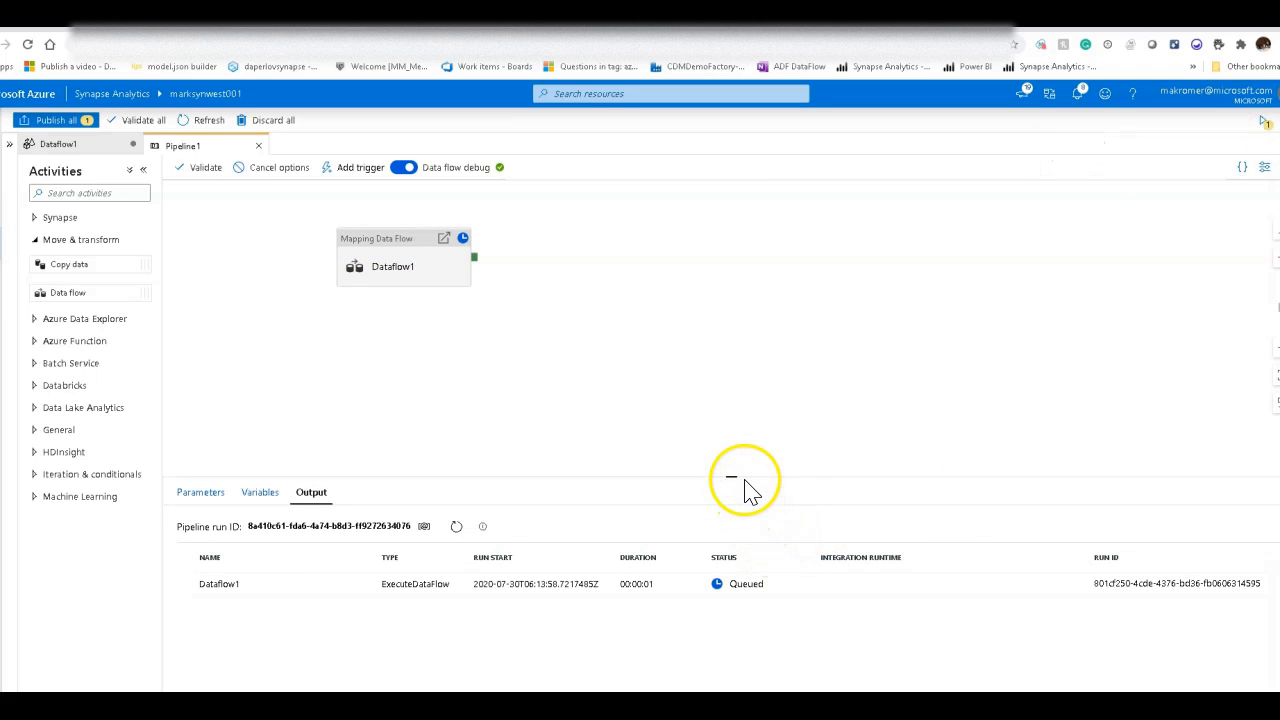
drag(744, 478, 746, 424)
click(454, 473)
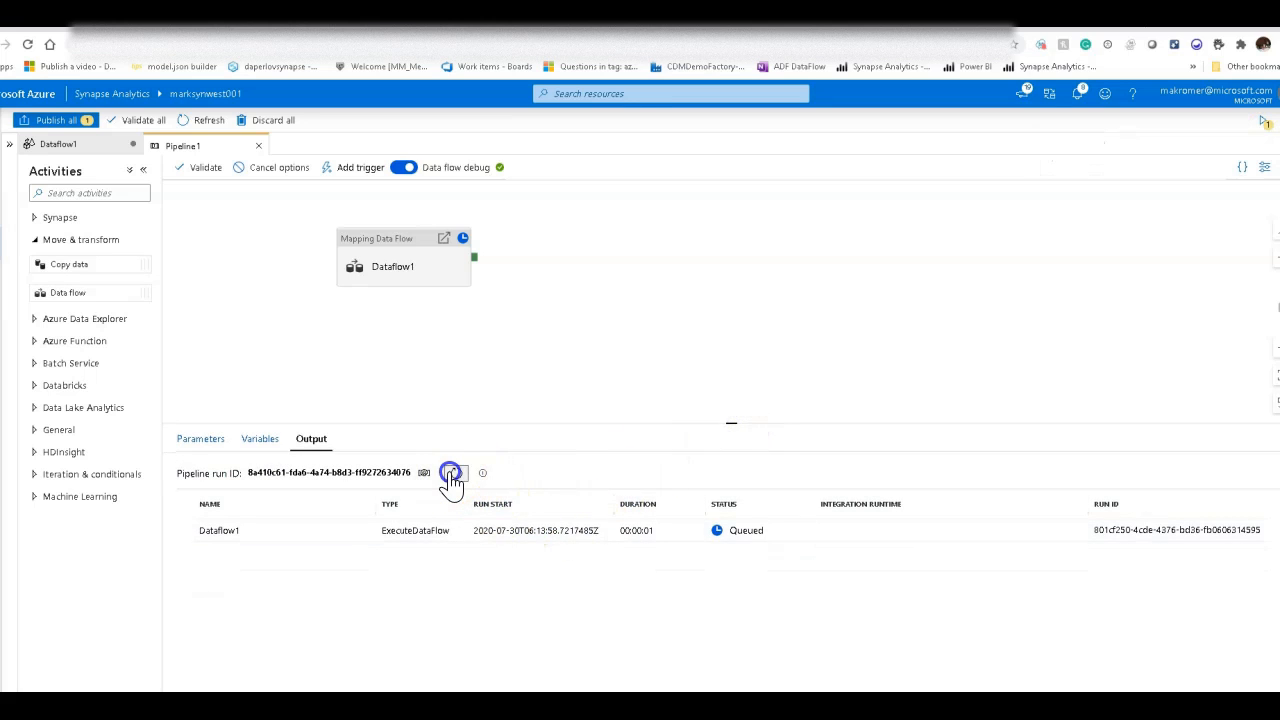
click(454, 474)
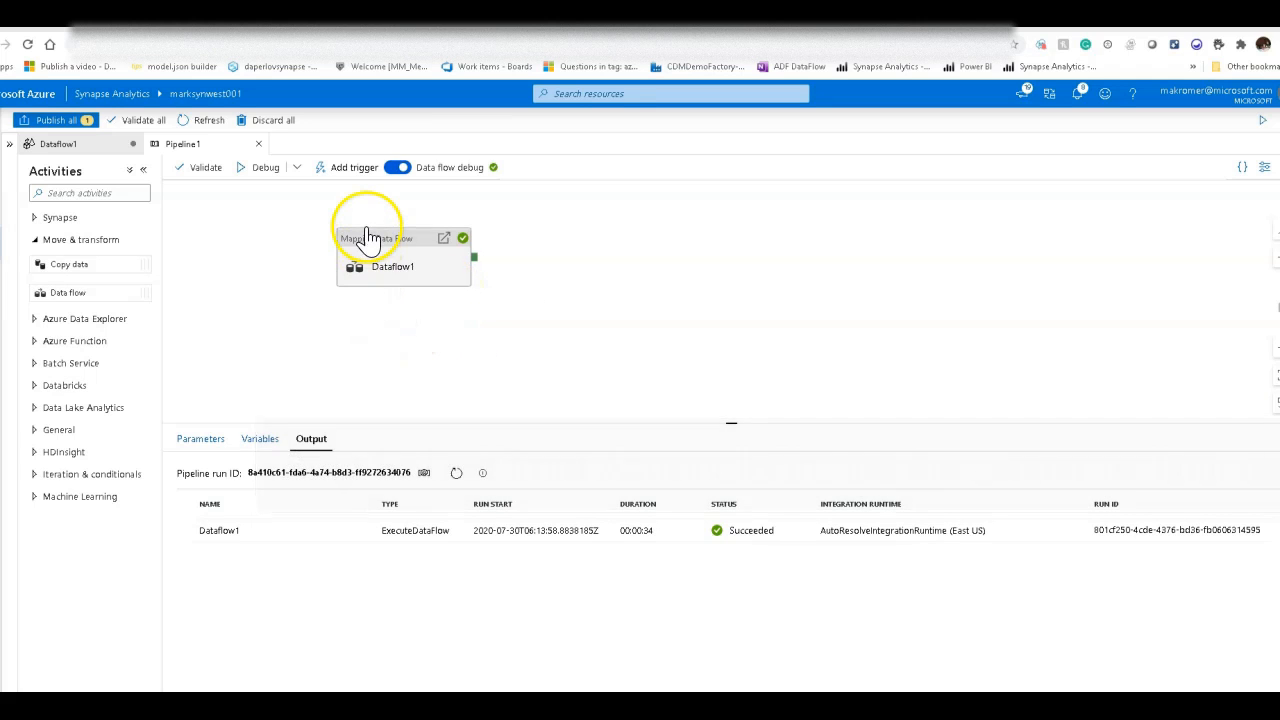
click(367, 168)
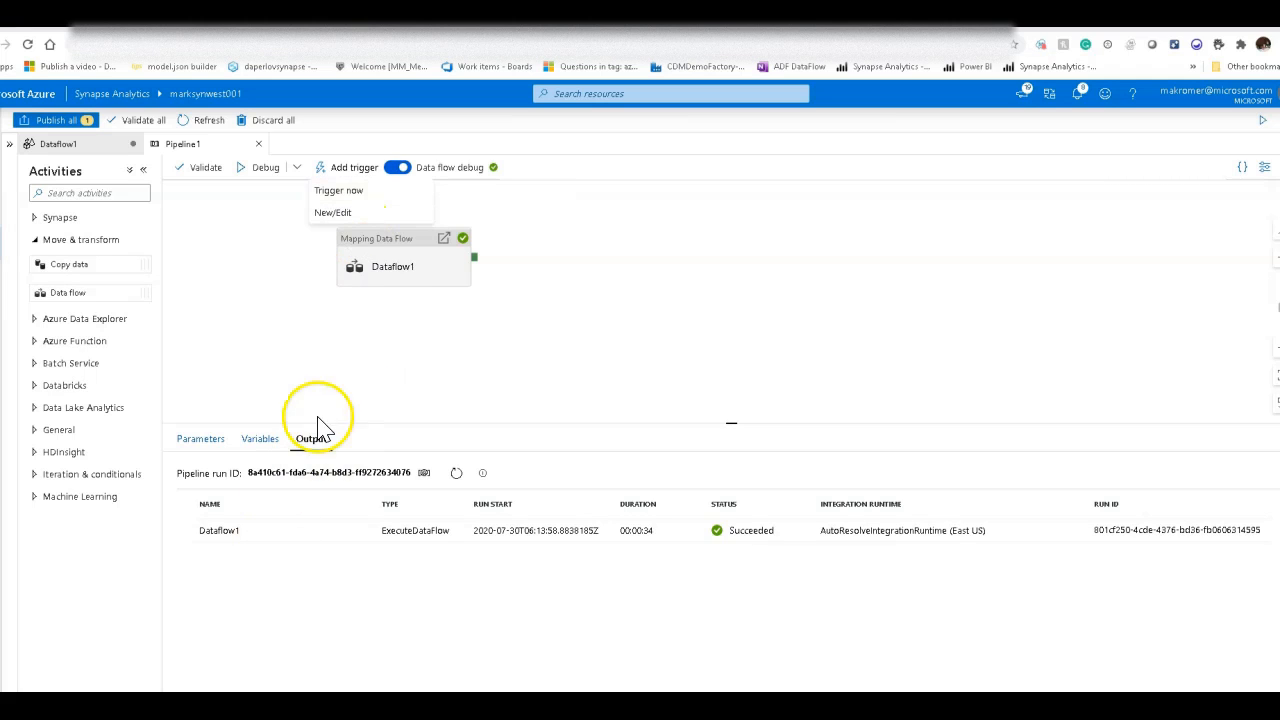
click(423, 346)
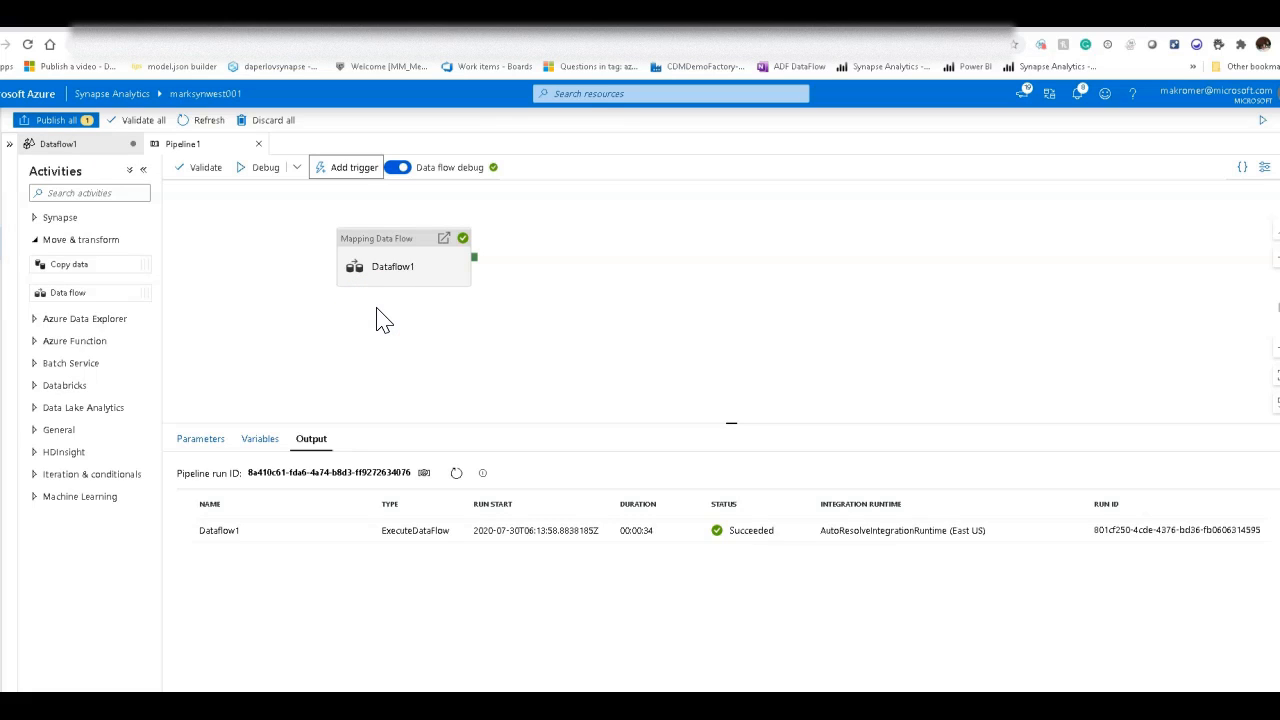
- Debug Pipeline 1 using the activity runtime, check the Dataflow1 activity's runtime setting and refresh the run status
click(298, 168)
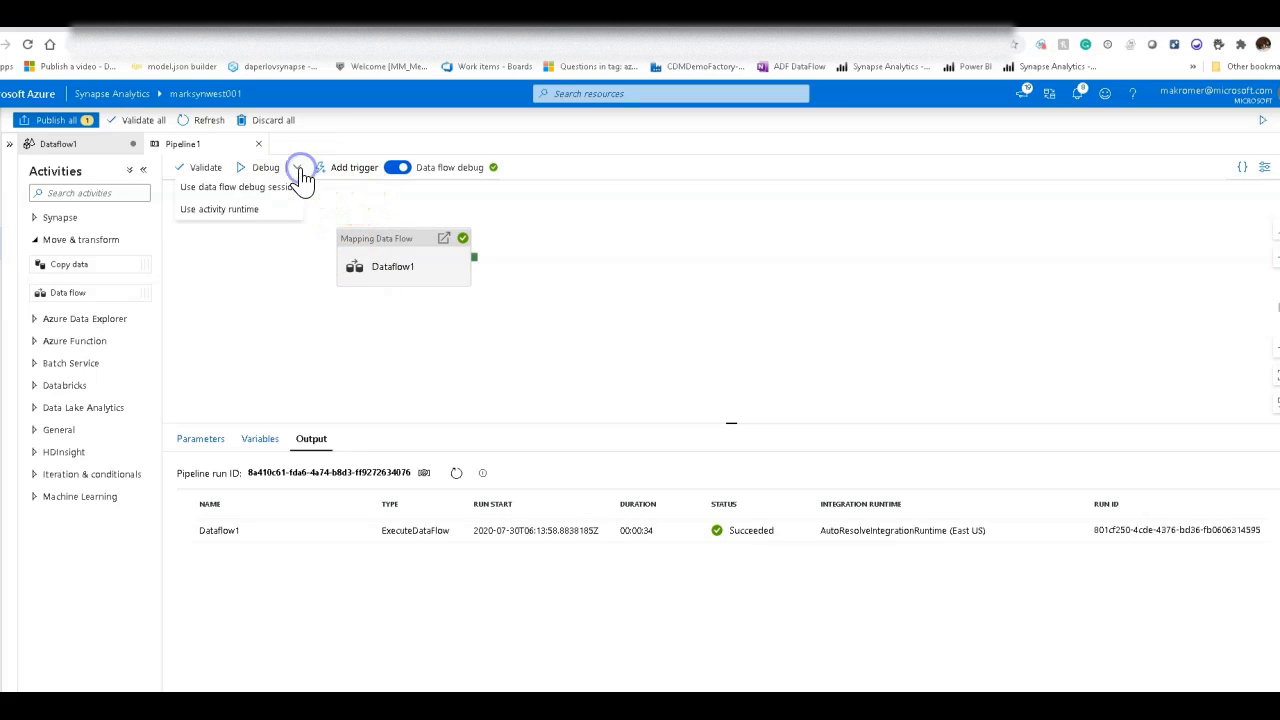
click(252, 212)
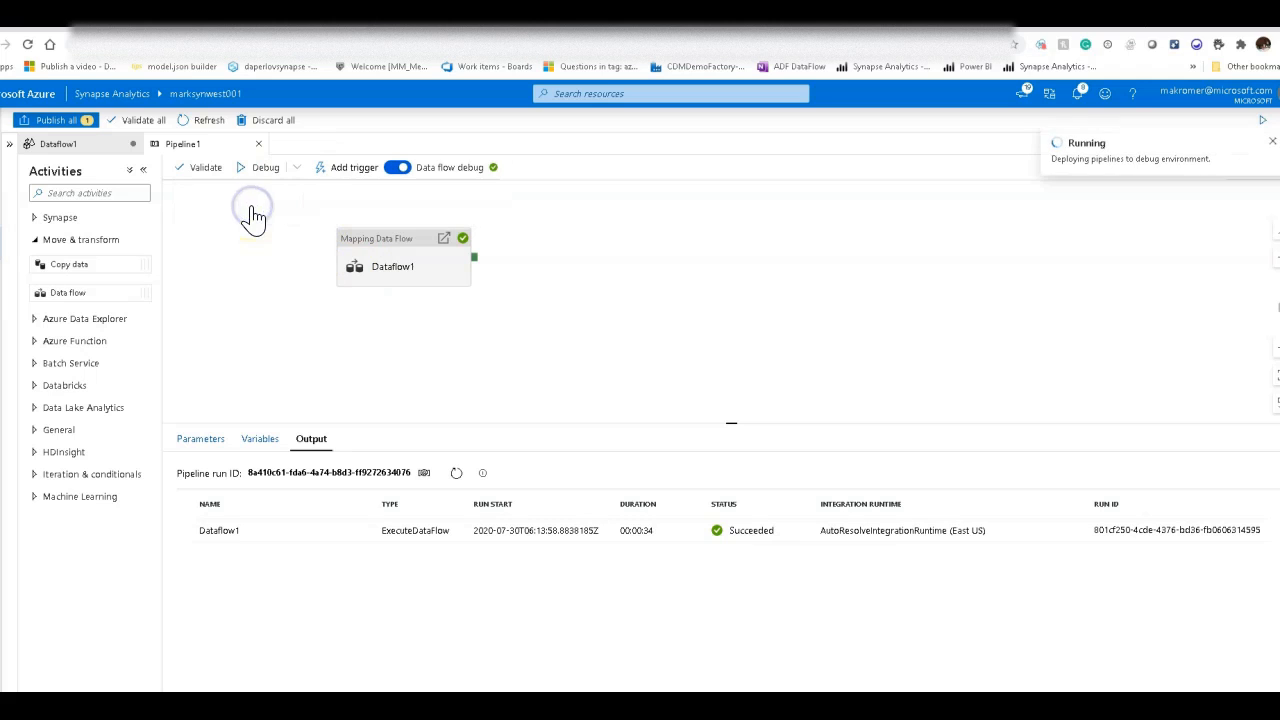
click(391, 249)
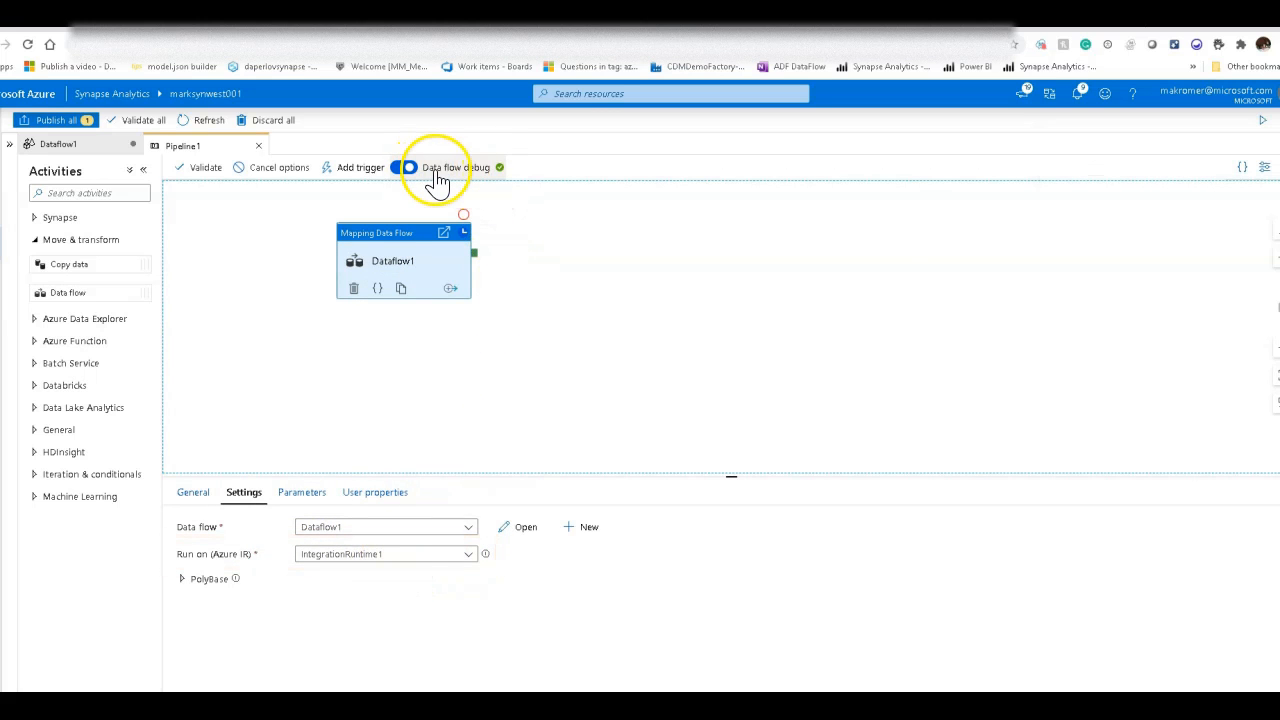
click(497, 419)
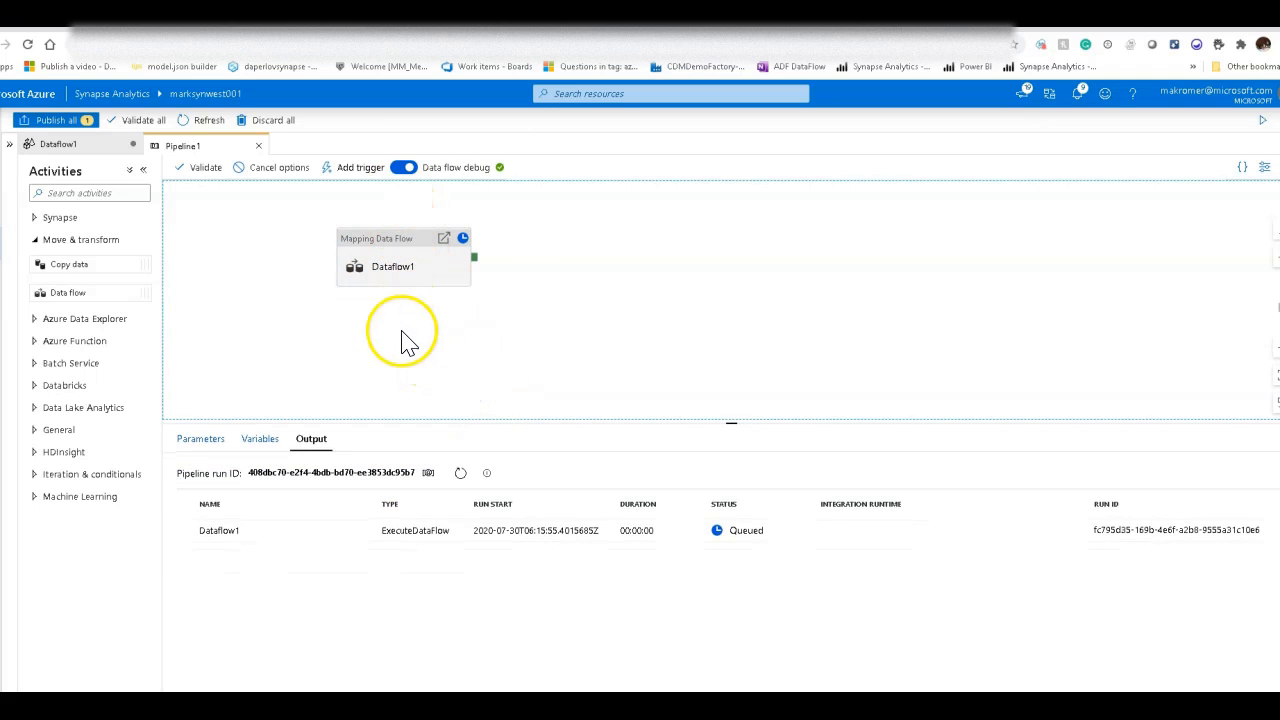
click(460, 472)
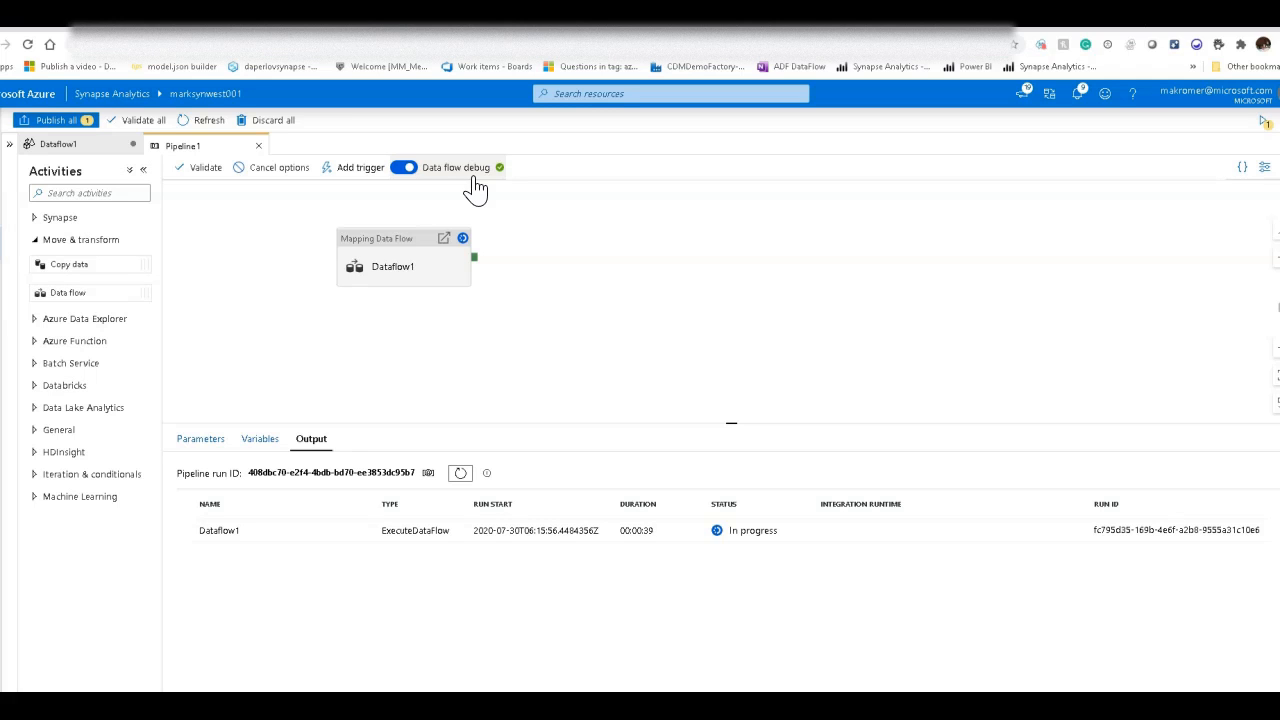
- Review the Dataflow1 transformation graph and return to Pipeline 1 to view the Dataflow1 activity's settings
click(66, 145)
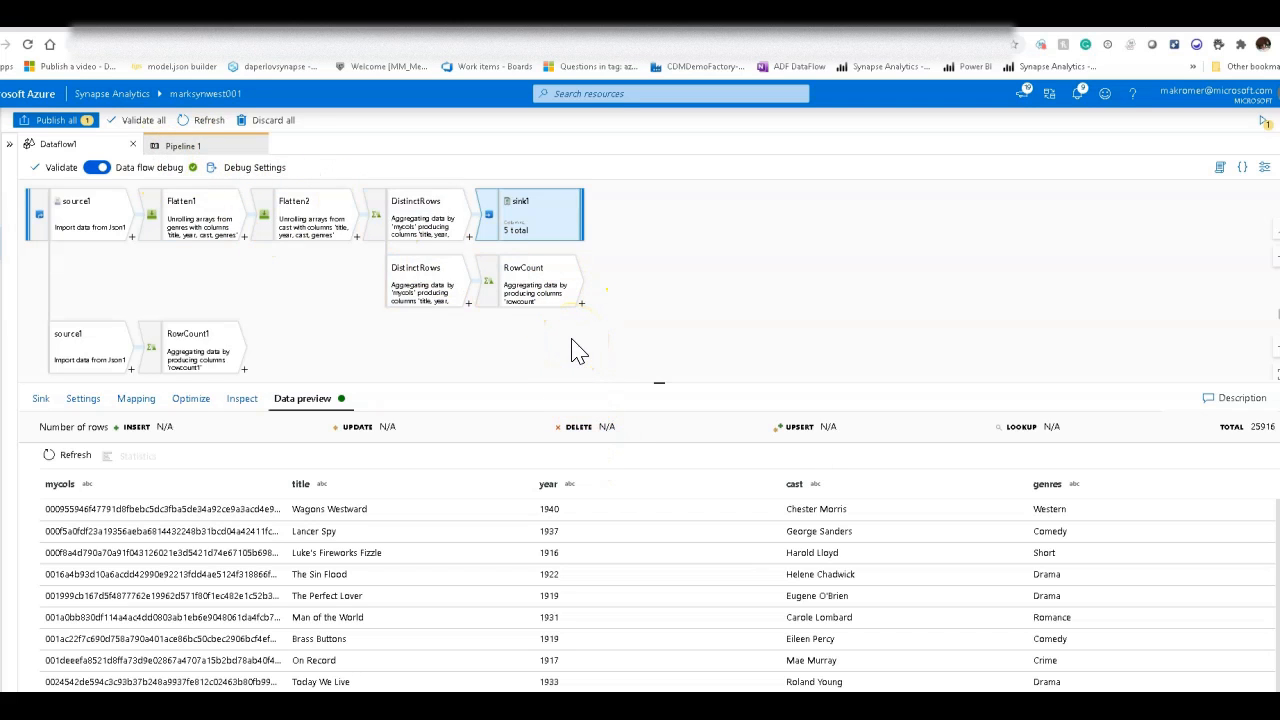
click(425, 293)
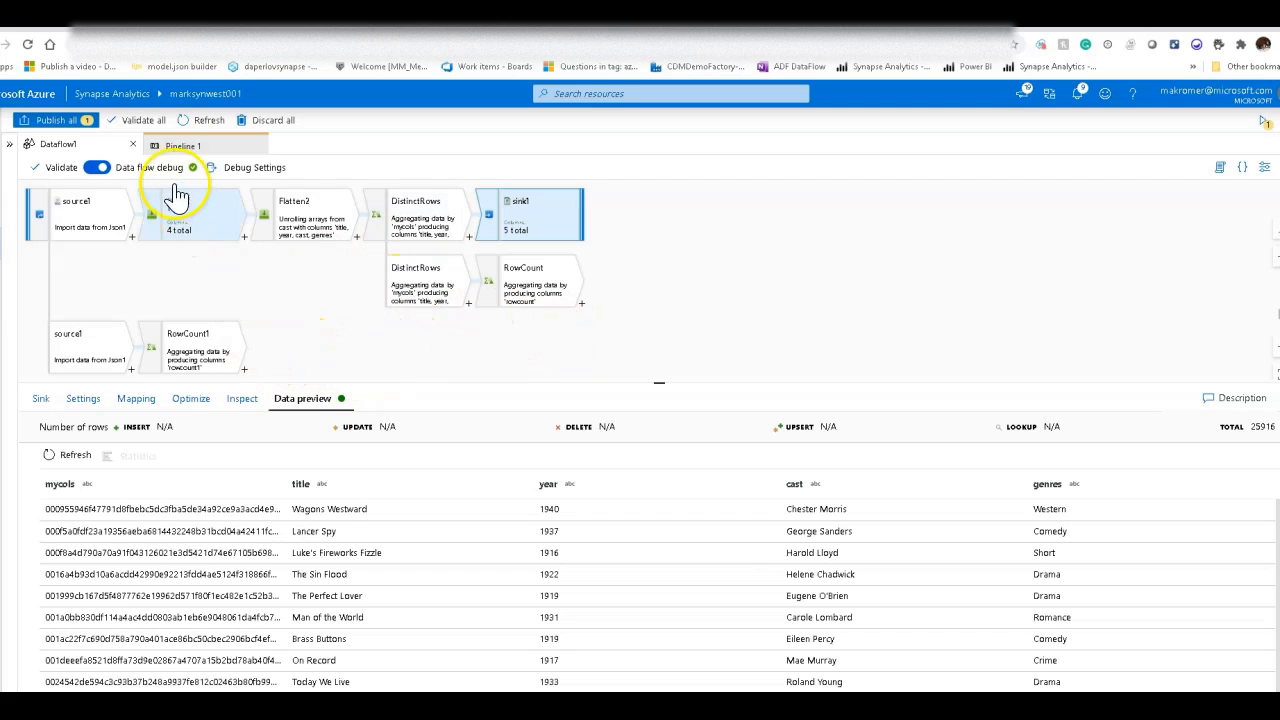
click(181, 145)
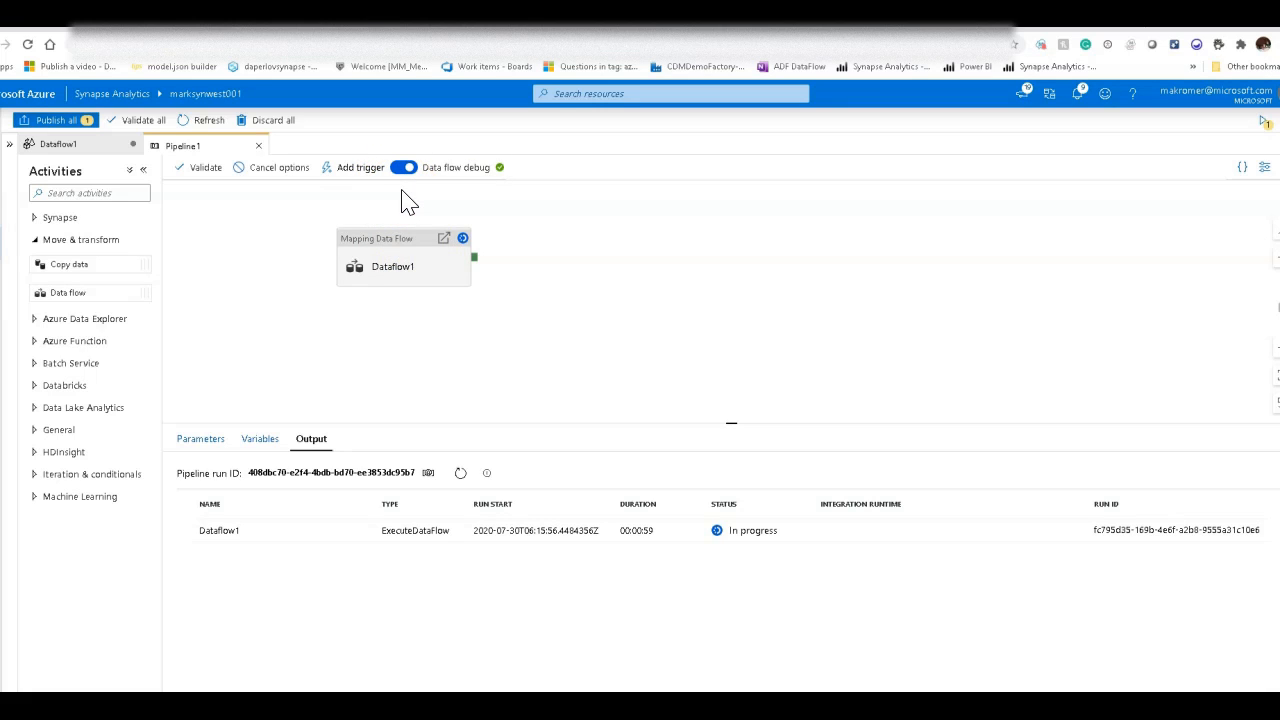
click(440, 283)
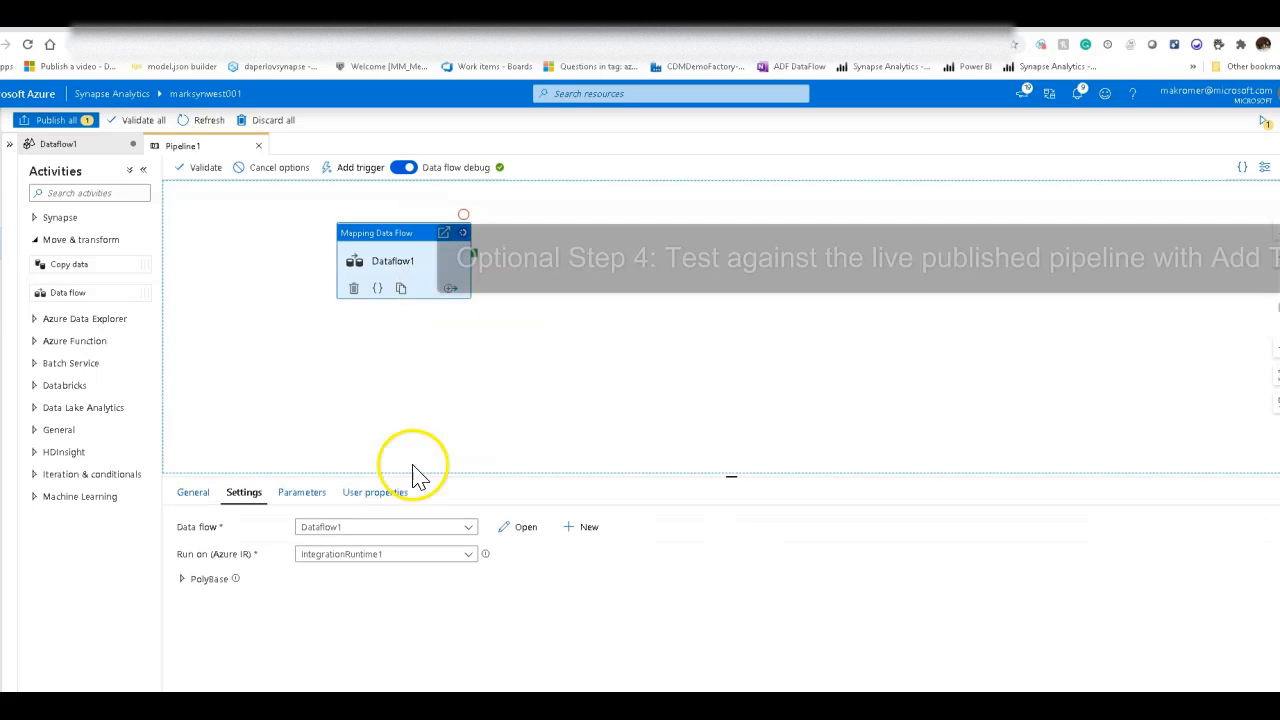